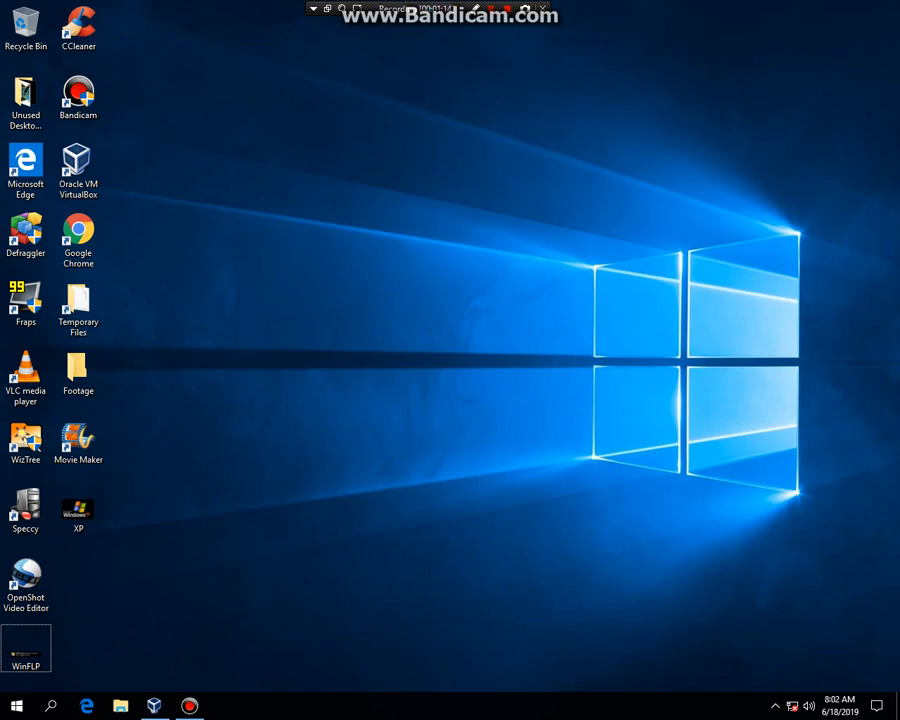
Create a new virtual machine in VirtualBox named MS DOS 6.22, with type Other and version DOS.
left_click(154, 706)
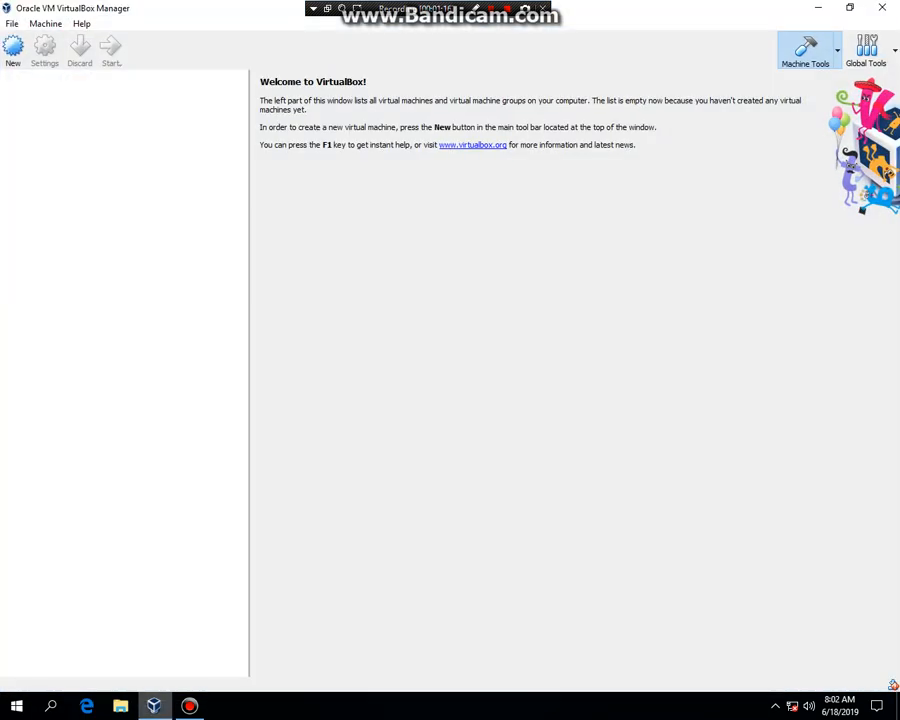
left_click(13, 47)
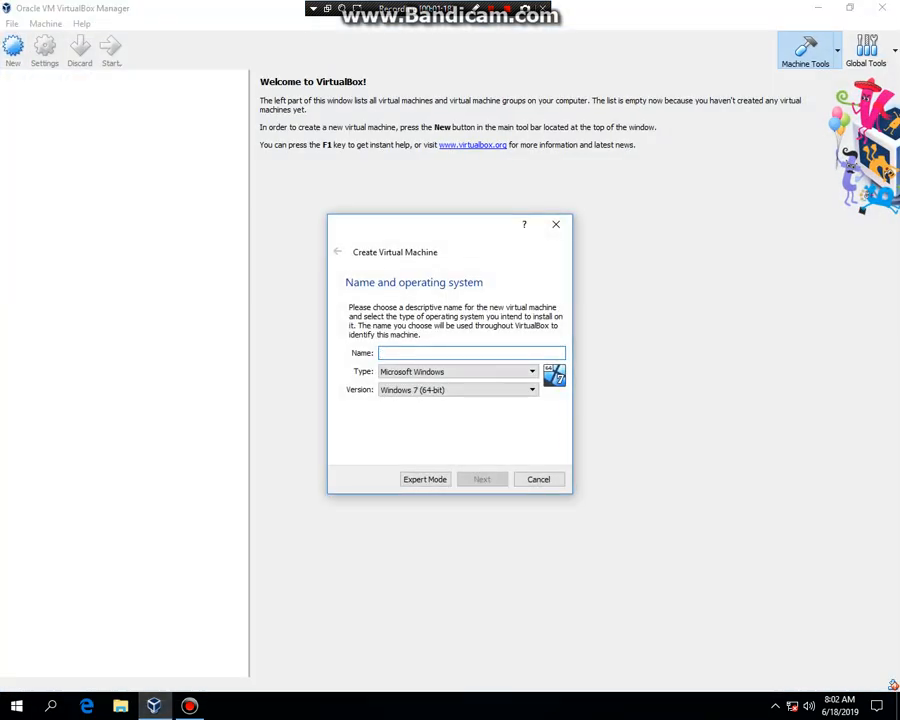
type("MS")
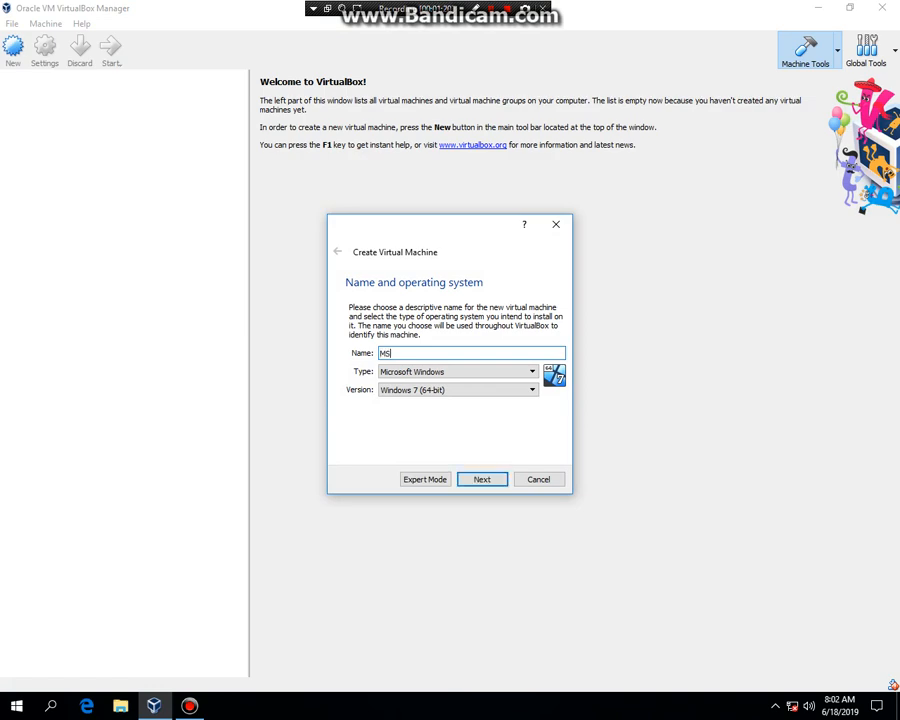
type(" DOS ")
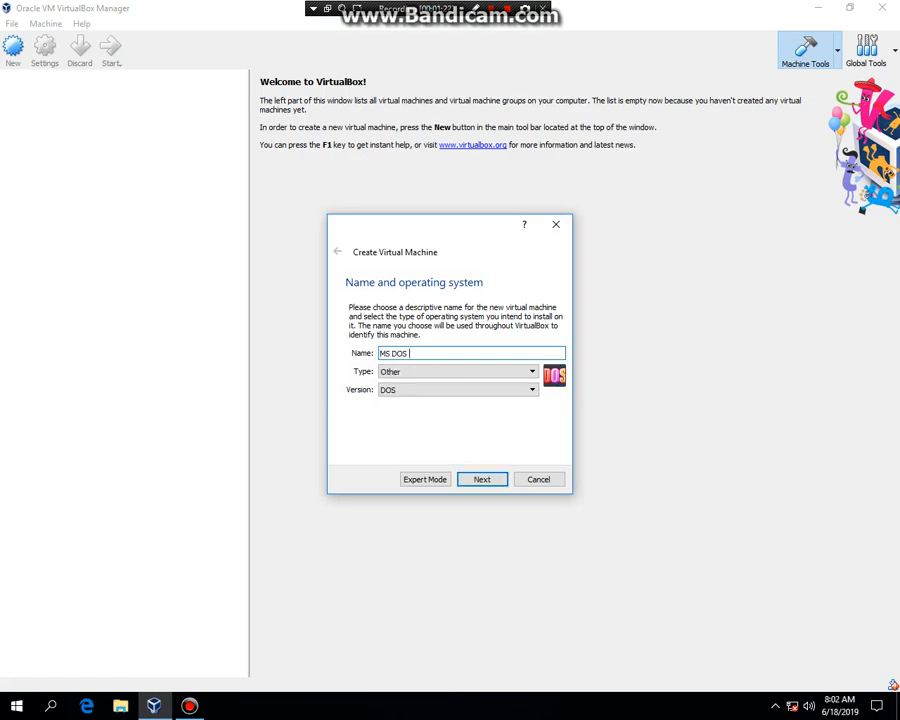
type("6.22")
key("Tab")
key("Tab")
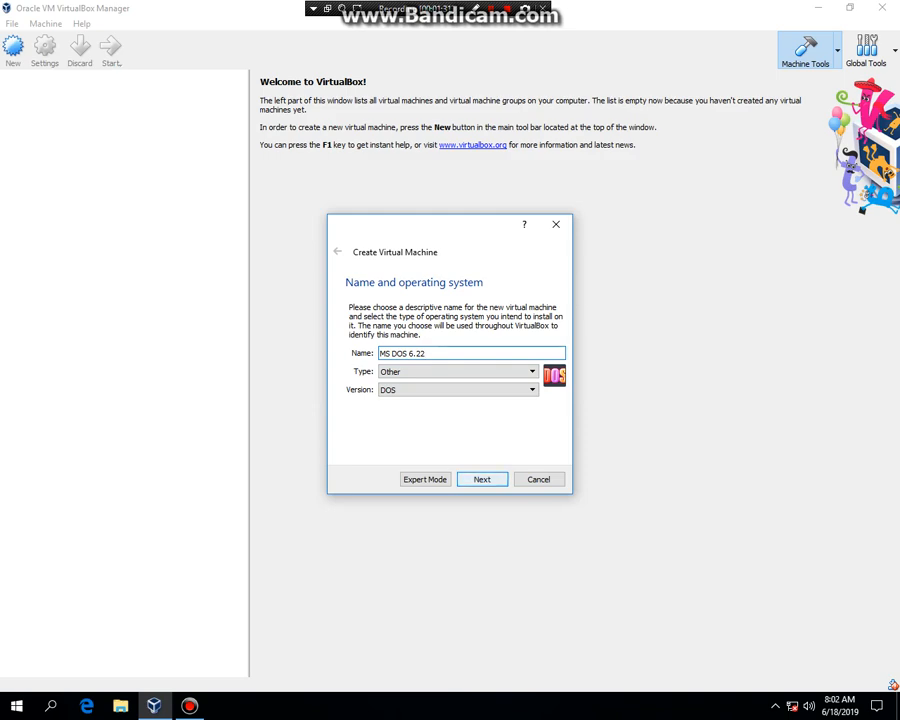
key("Return")
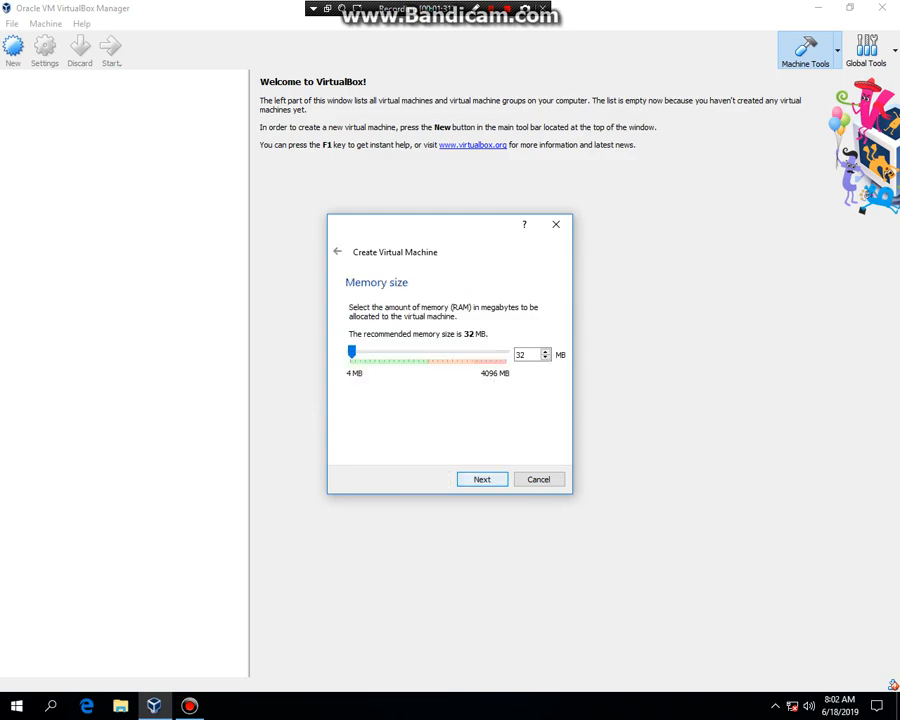
Set the new virtual machine's memory size to 16 MB and proceed to the hard disk options.
key("Tab")
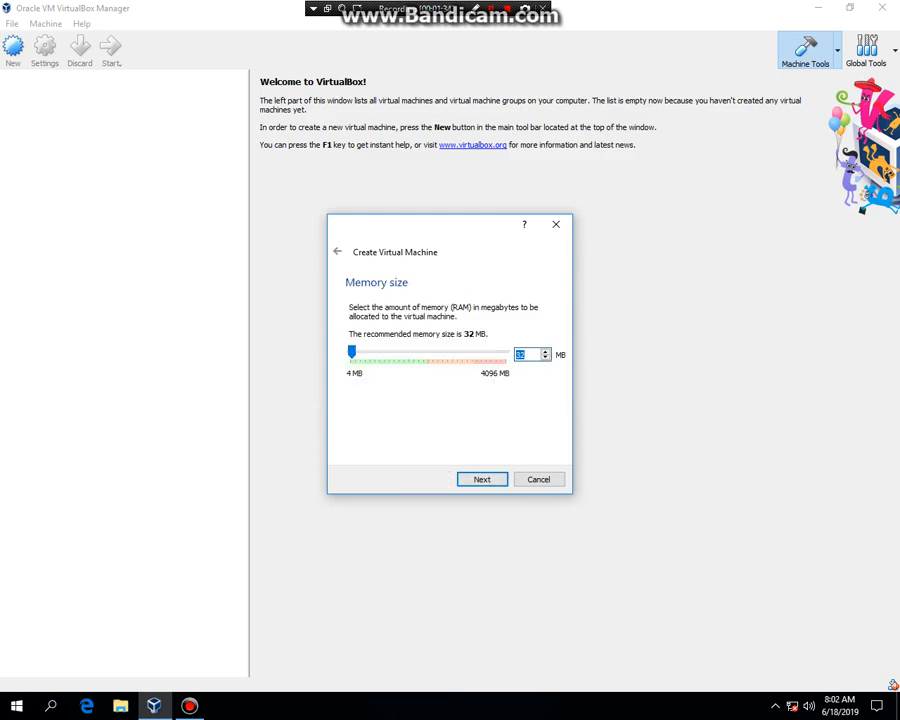
type("4")
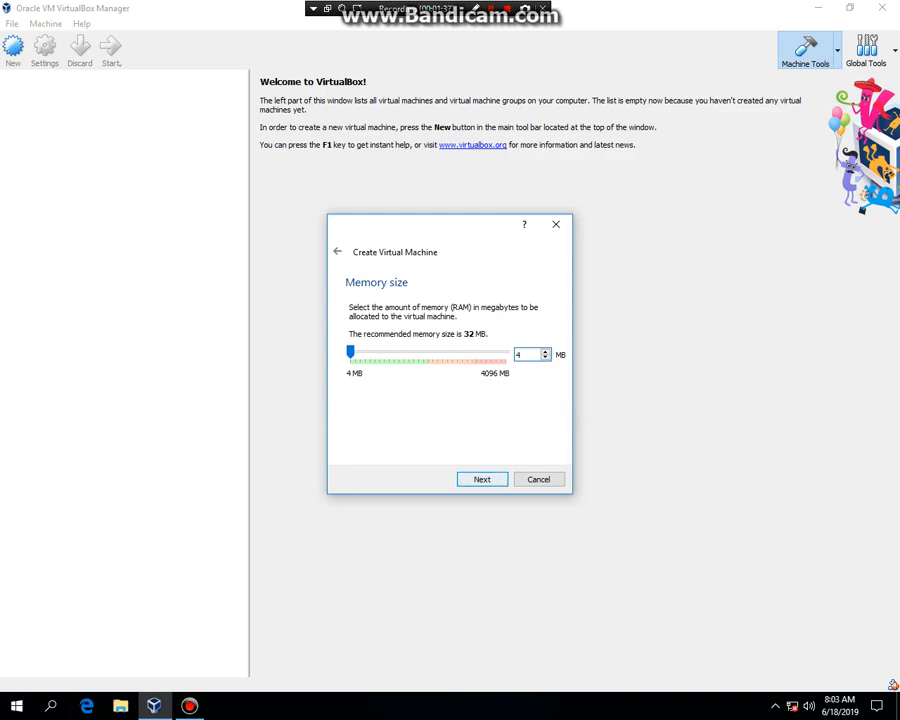
key("BackSpace")
type("16")
key("Return")
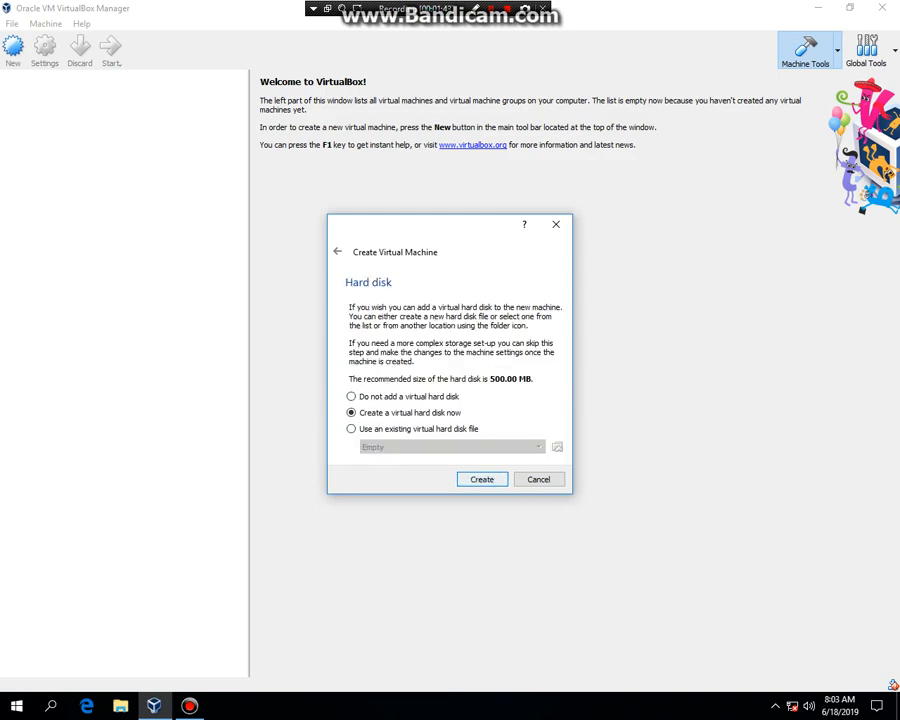
Choose to create a virtual hard disk now, using the VHD file type and dynamically allocated storage.
key("Return")
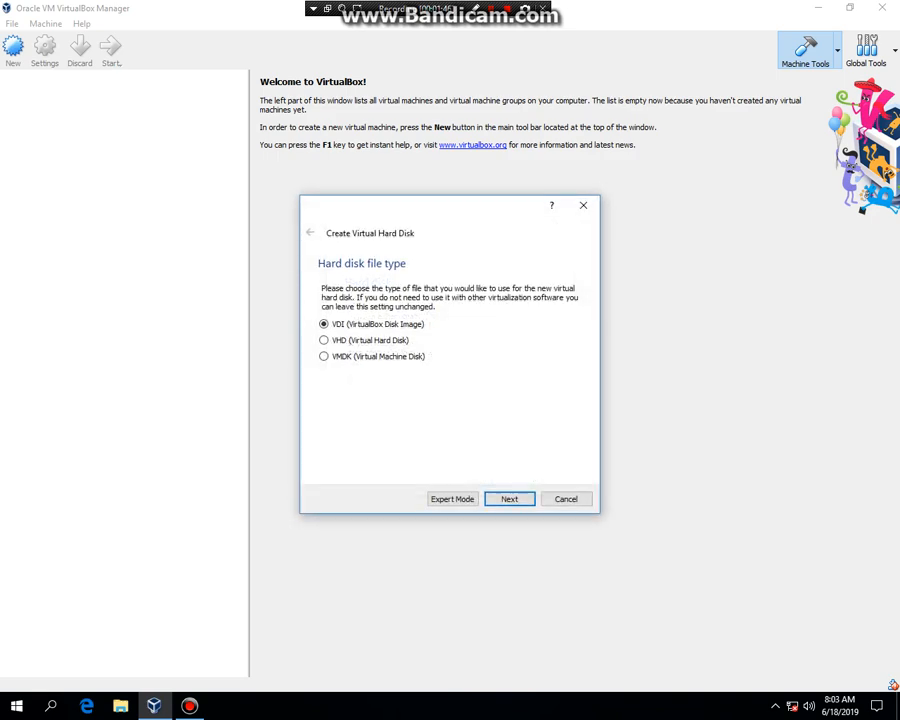
left_click(324, 340)
left_click(324, 324)
left_click(324, 340)
key("Return")
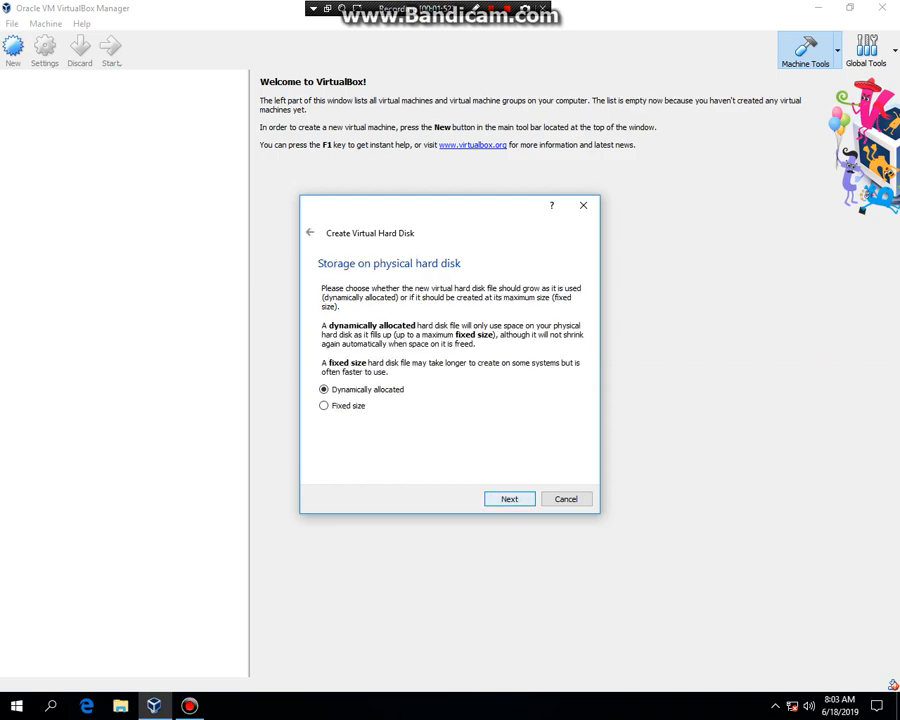
key("Return")
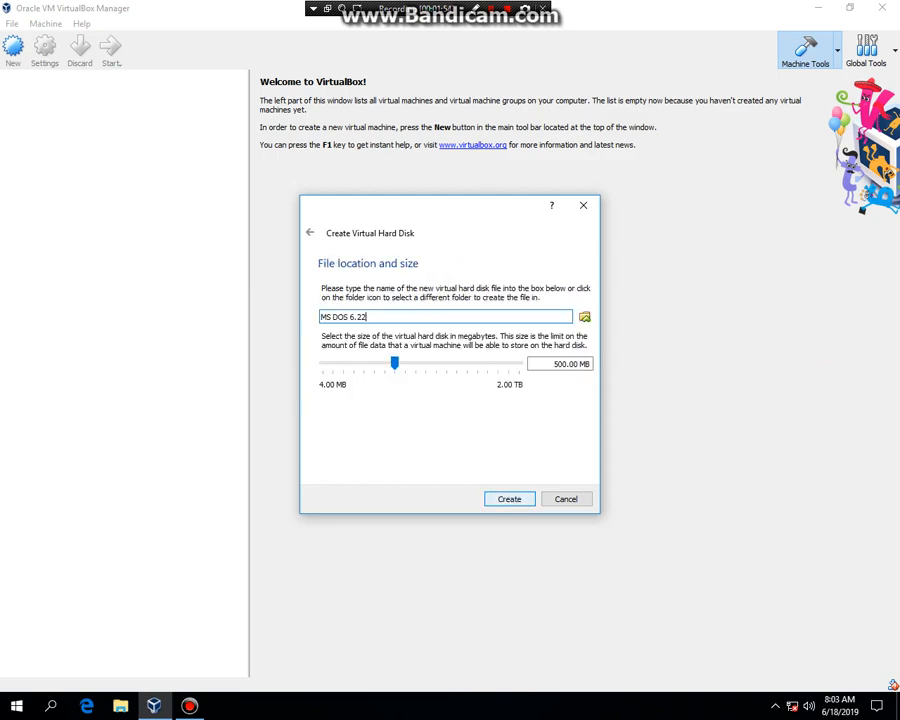
Set the virtual hard disk size to 50 MB and create the disk.
double_click(560, 364)
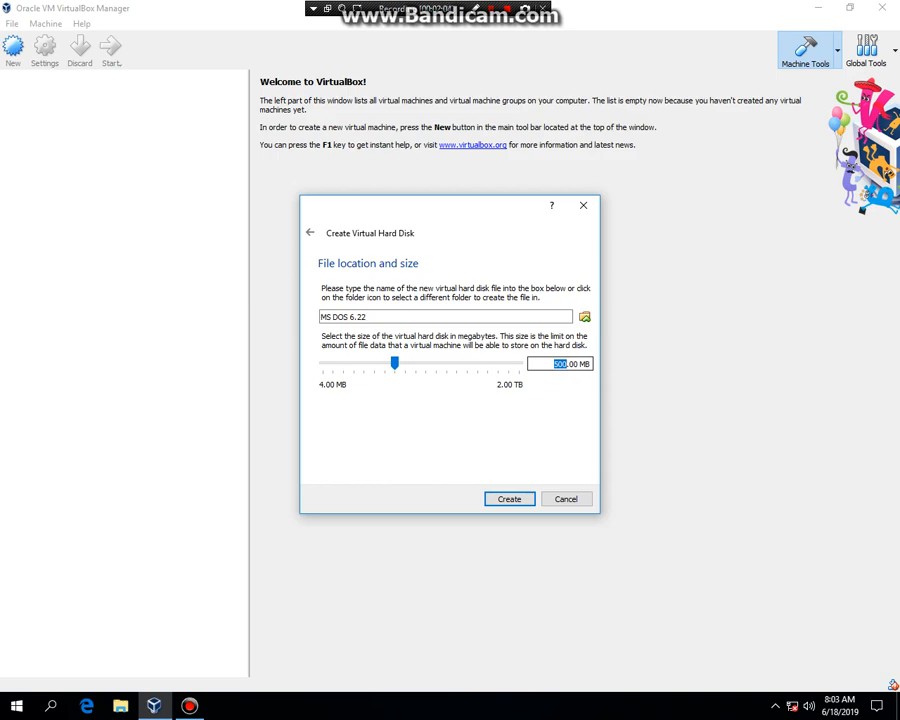
type("50")
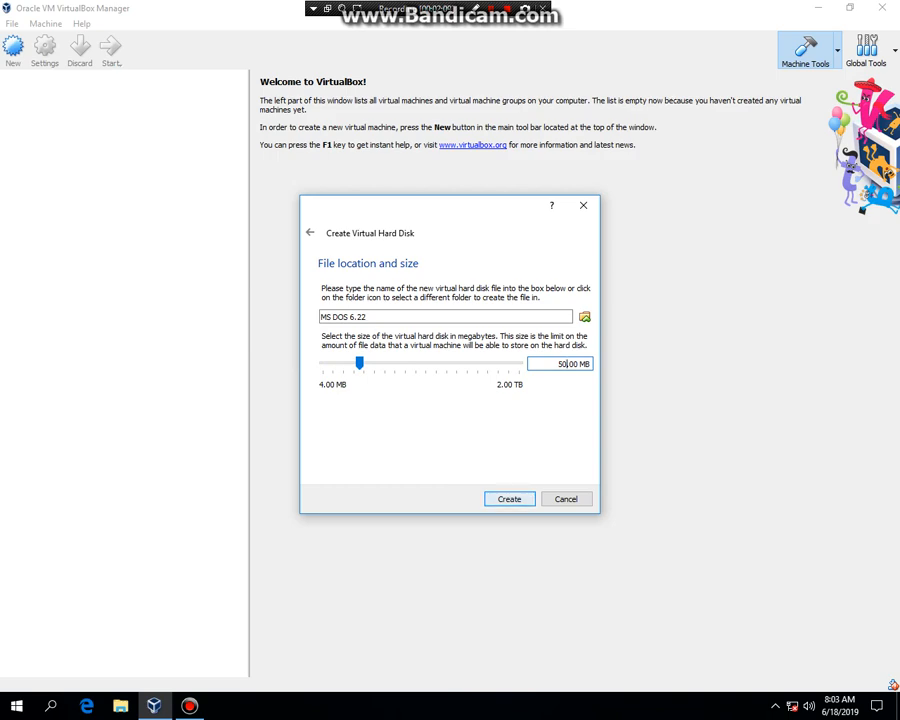
key("Return")
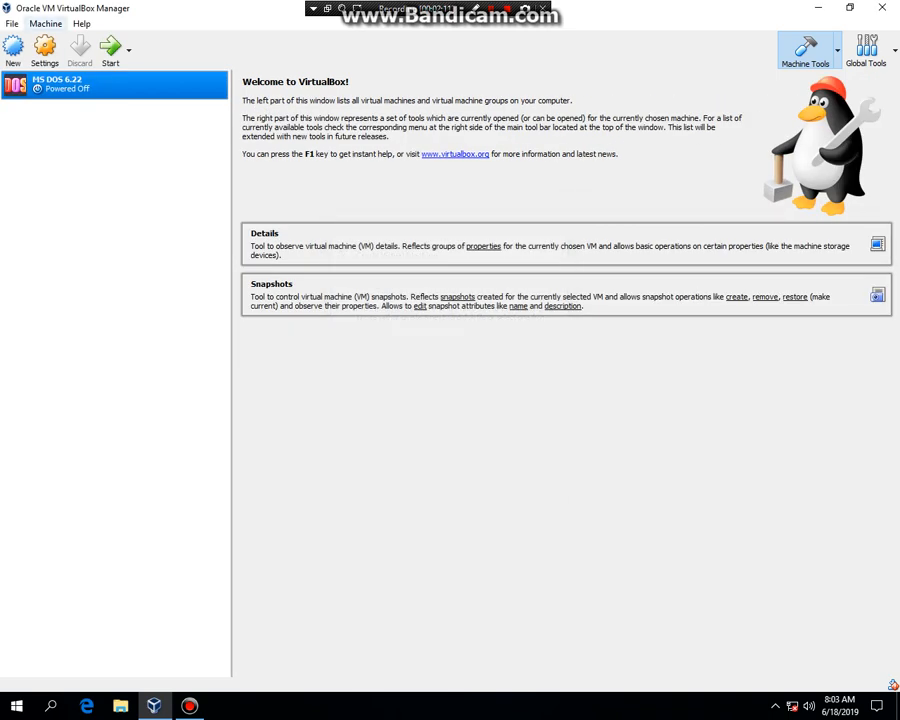
In the machine's storage settings, attach the Disk 1 - Setup - 1.44mb image from the MS DOS 6.22 folder to the empty floppy drive.
left_click(45, 48)
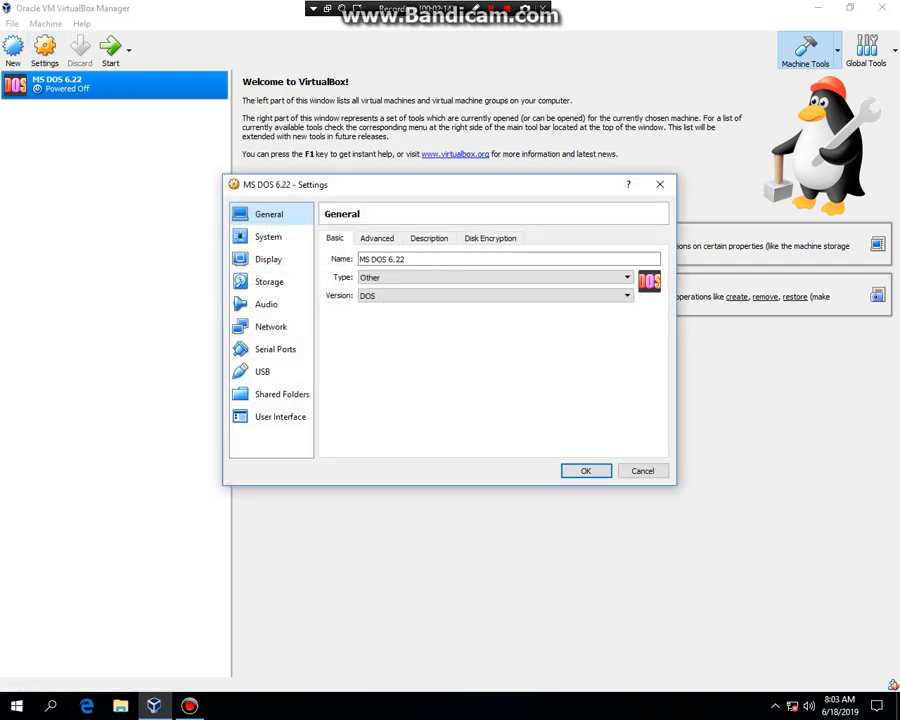
left_click(269, 282)
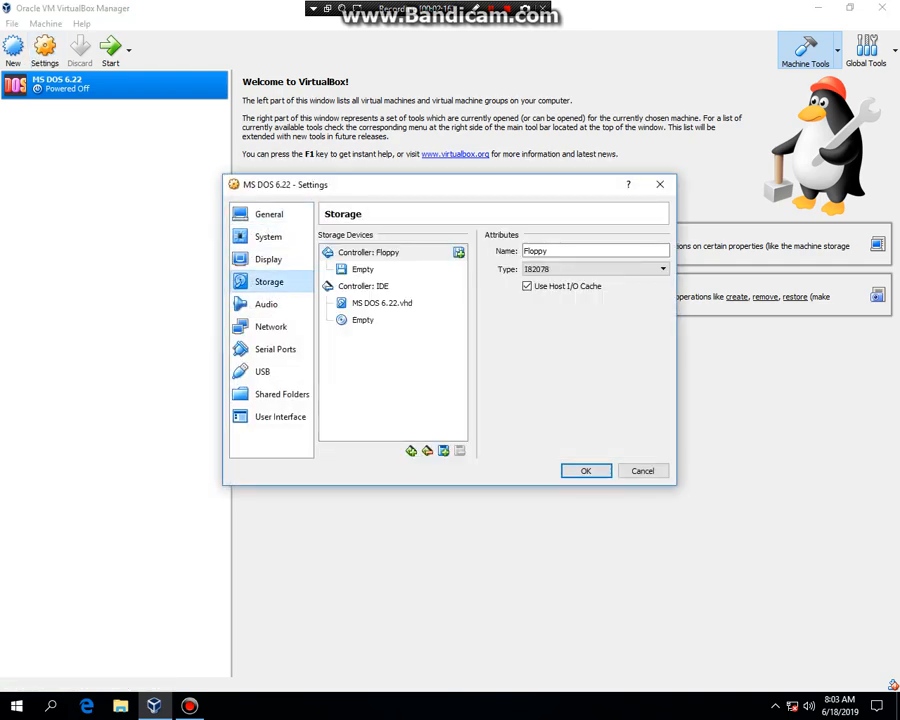
left_click(382, 303)
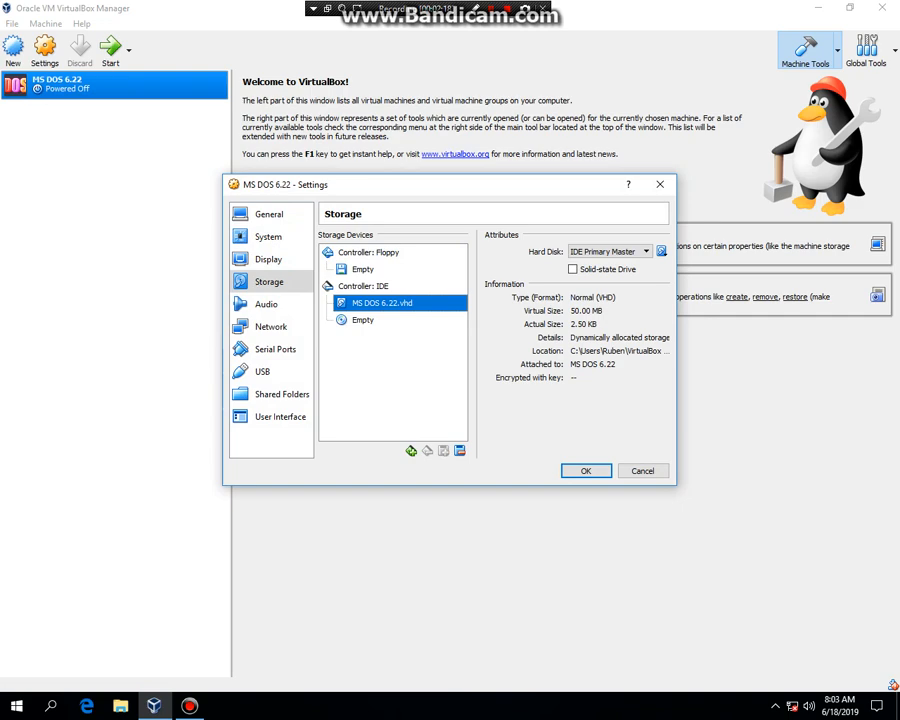
left_click(363, 269)
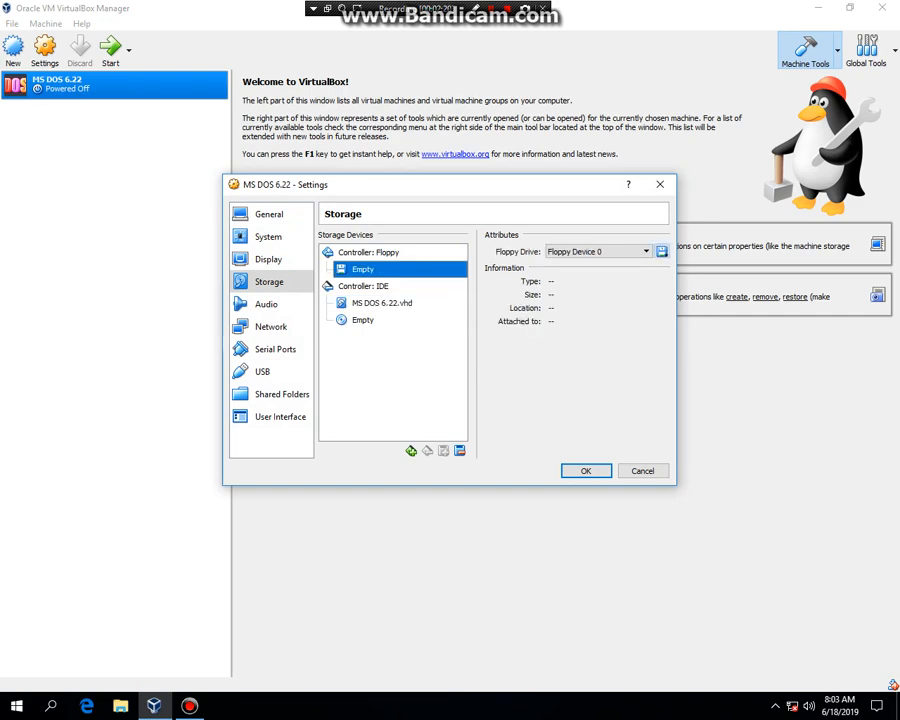
left_click(661, 251)
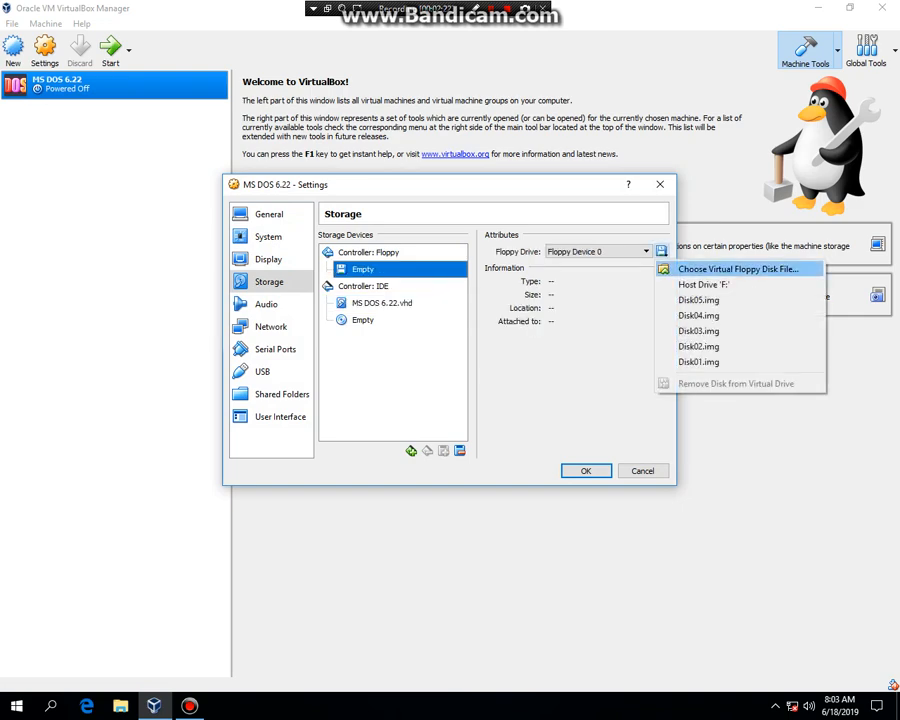
left_click(738, 269)
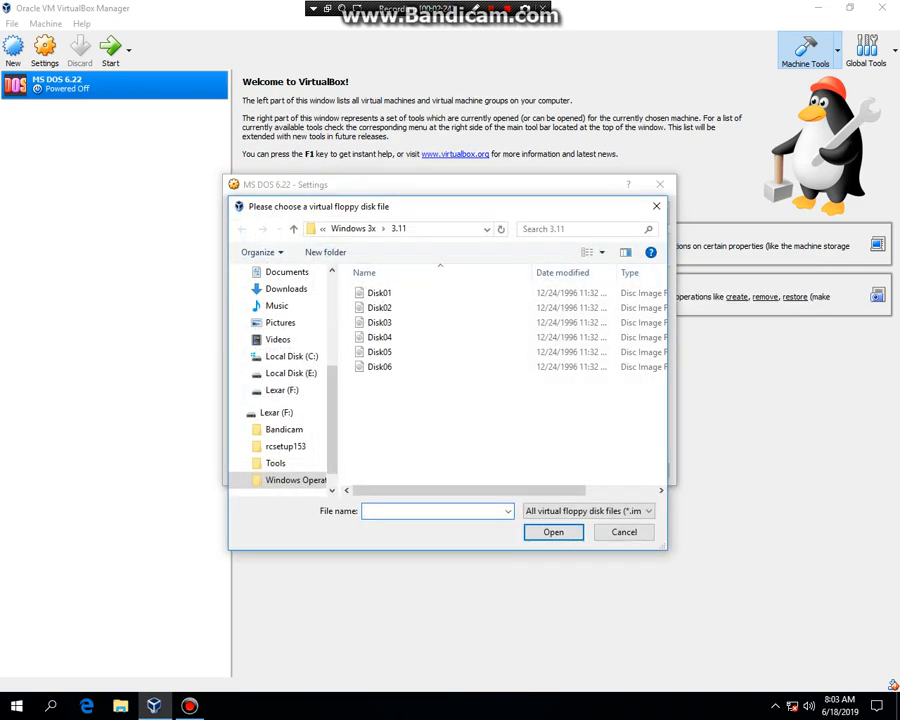
left_click(335, 229)
left_click(355, 229)
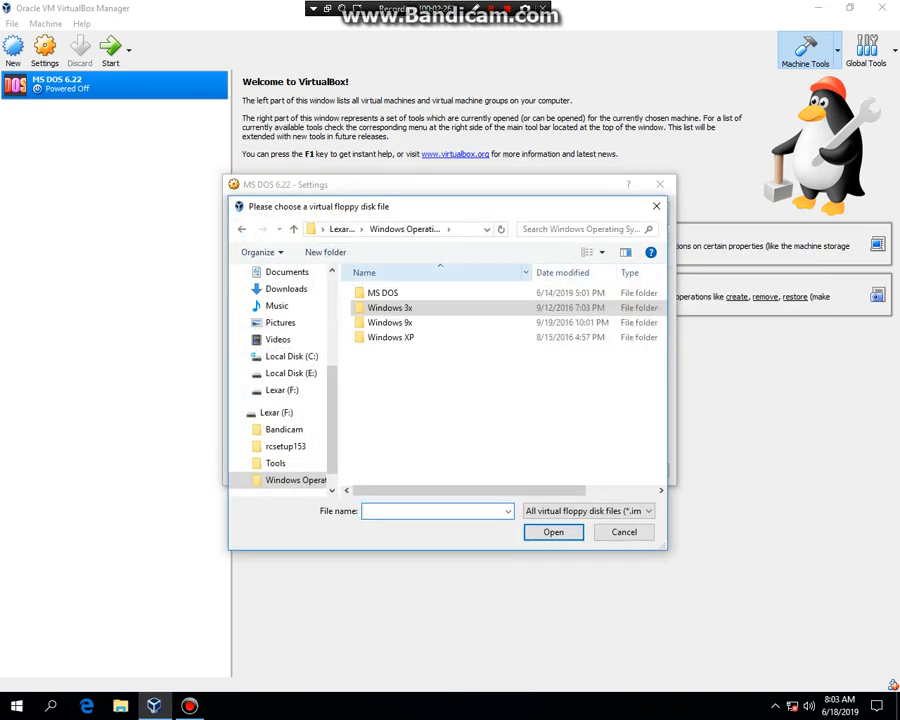
double_click(382, 293)
double_click(374, 293)
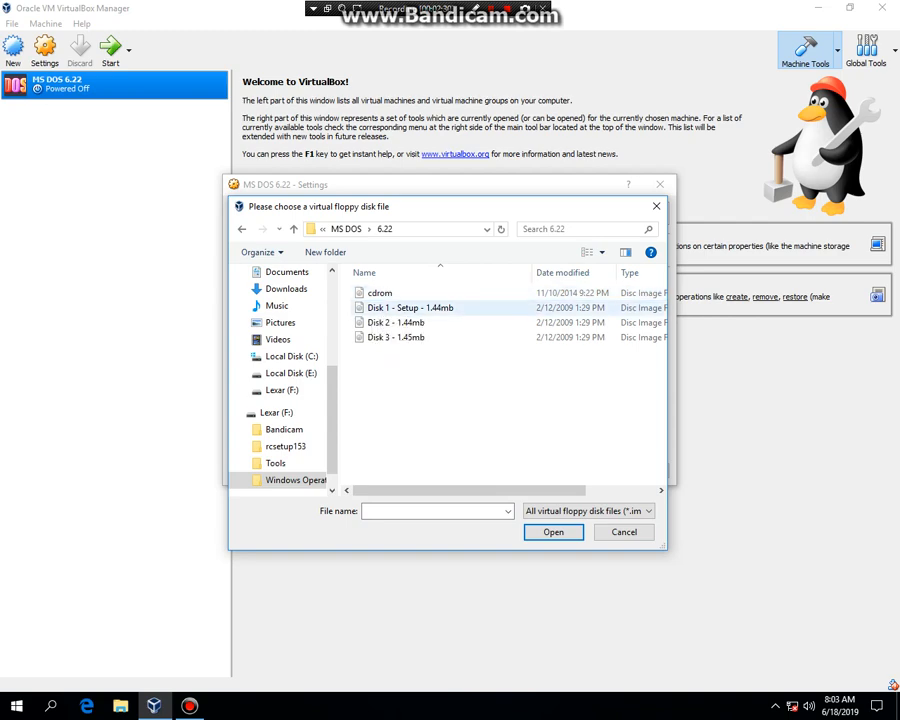
double_click(410, 307)
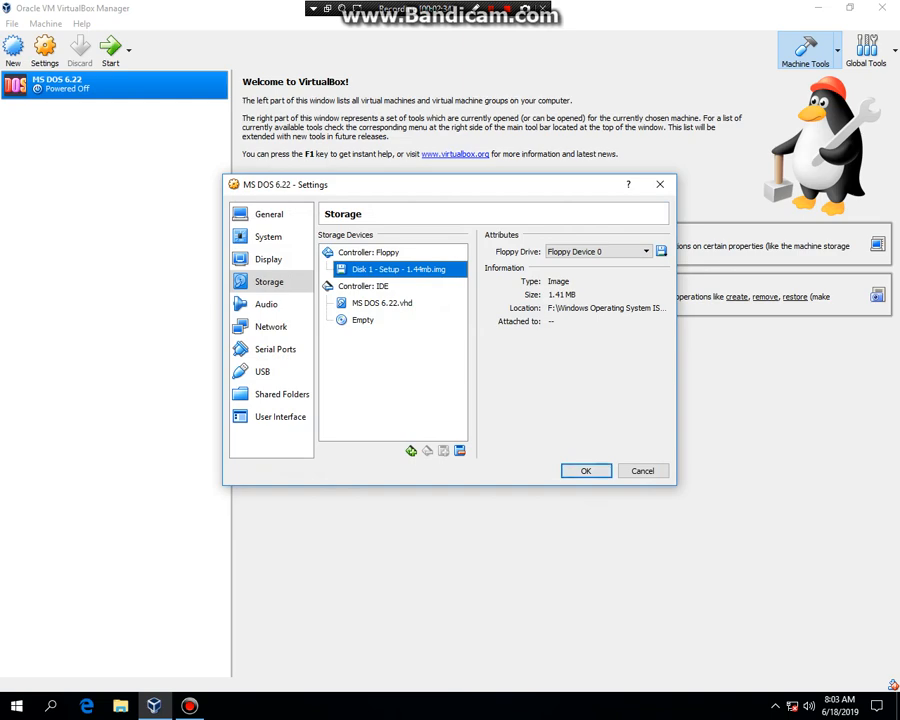
left_click(586, 471)
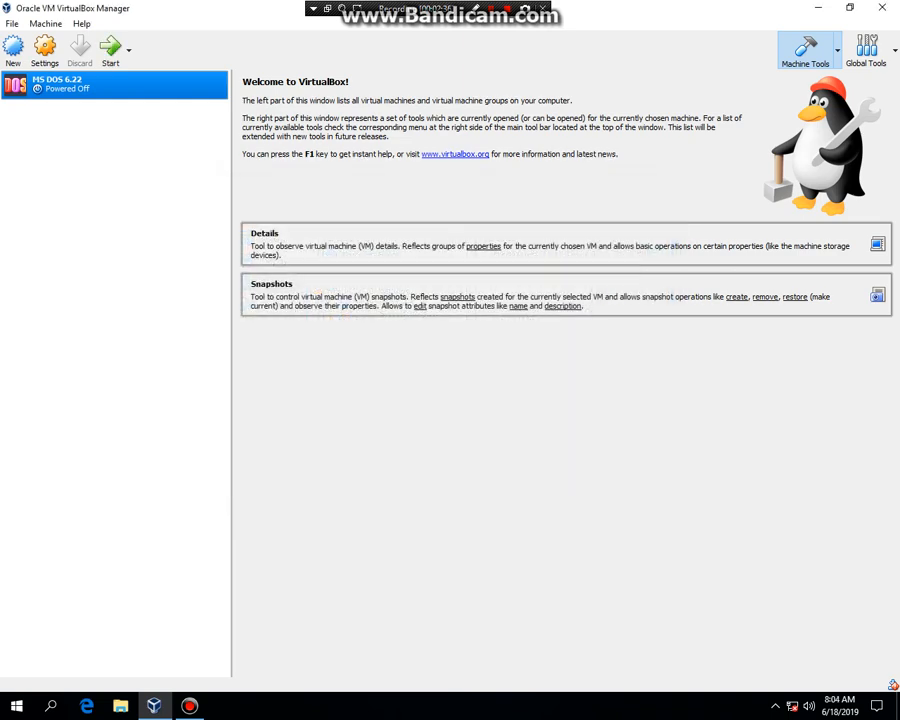
Start the MS DOS 6.22 machine and continue through MS-DOS Setup to the system settings, accepting the default choices.
left_click(111, 50)
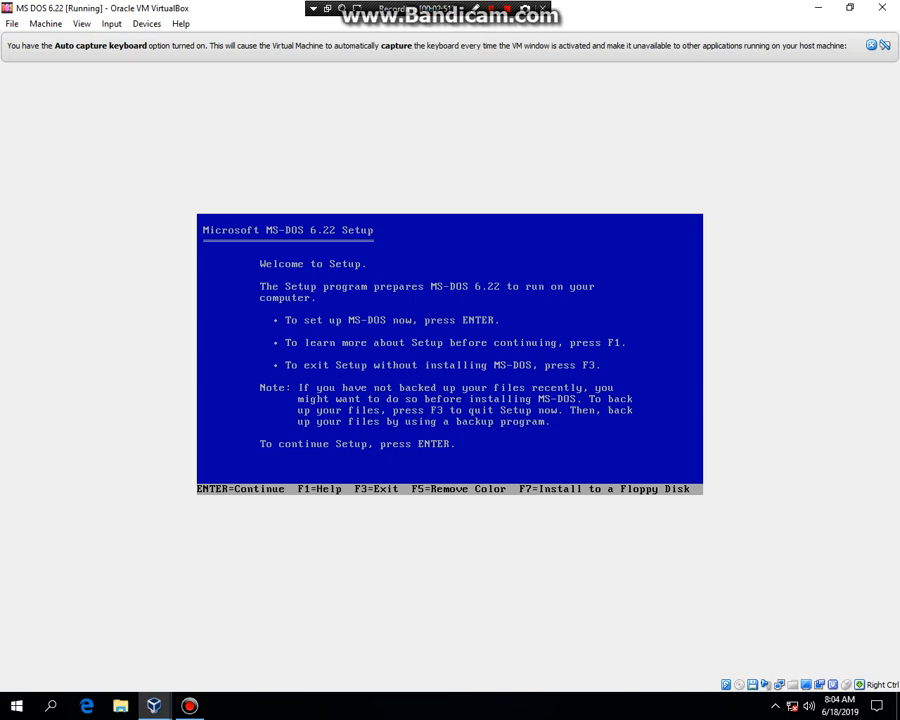
key("Return")
key("Return")
key("Return")
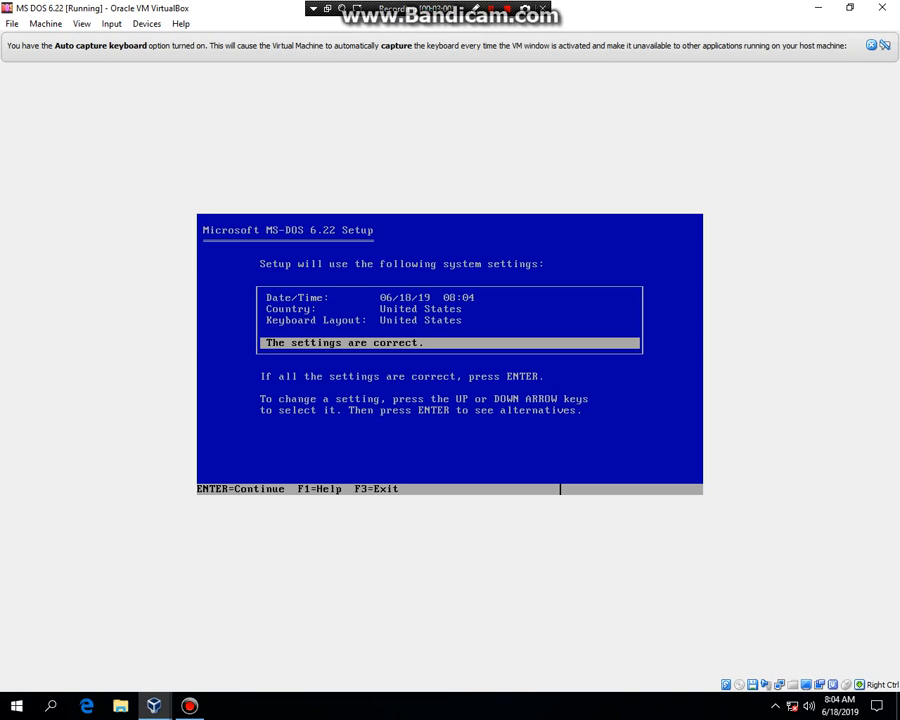
Check the system date and time, then accept the system settings and default options to begin the MS-DOS installation.
key("Up")
key("Up")
key("Up")
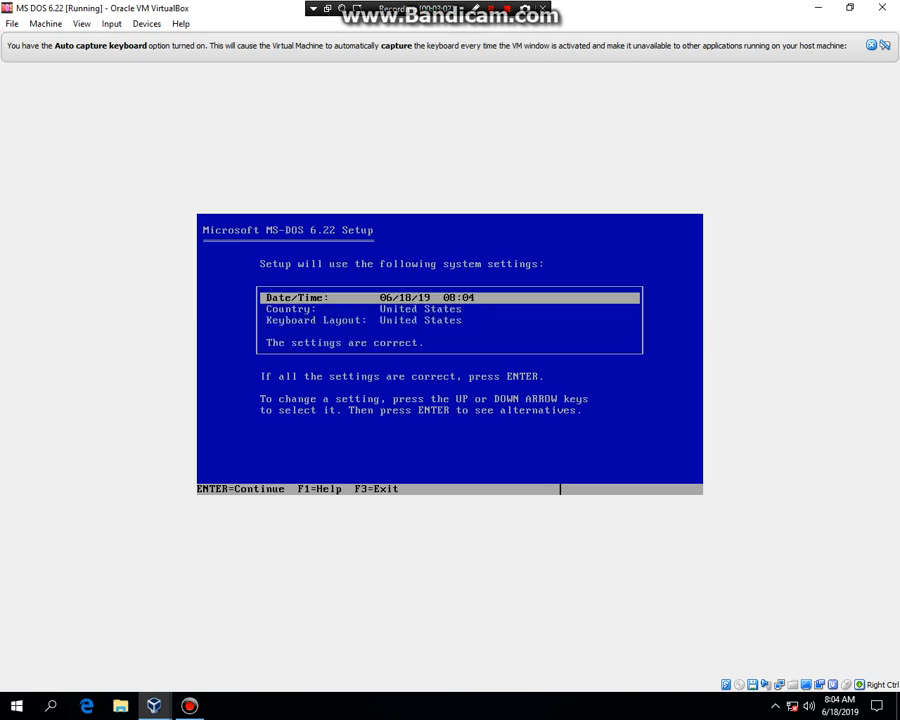
key("Return")
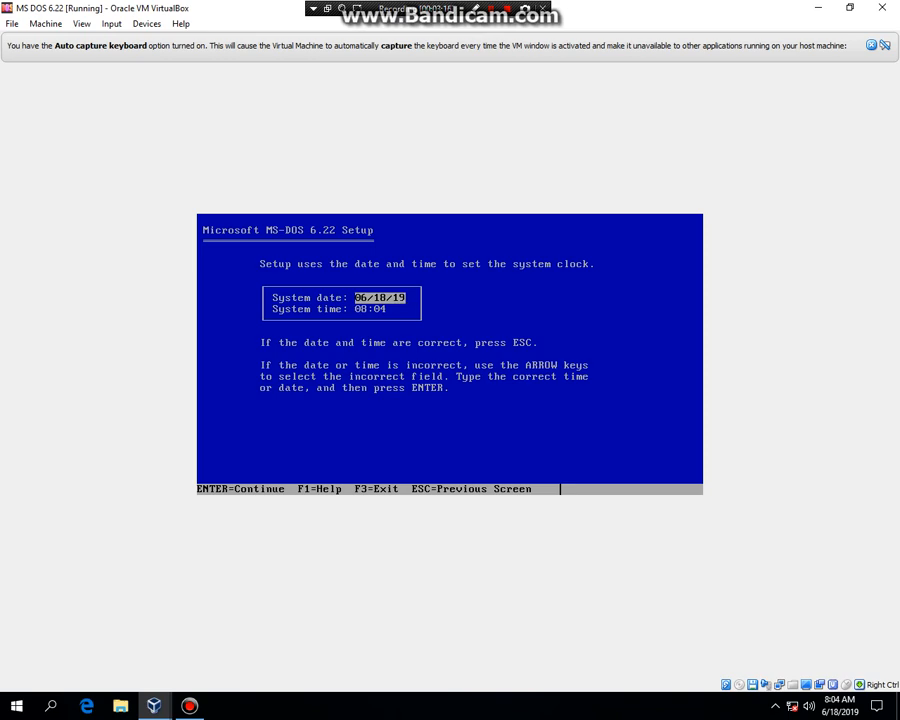
key("Down")
key("Escape")
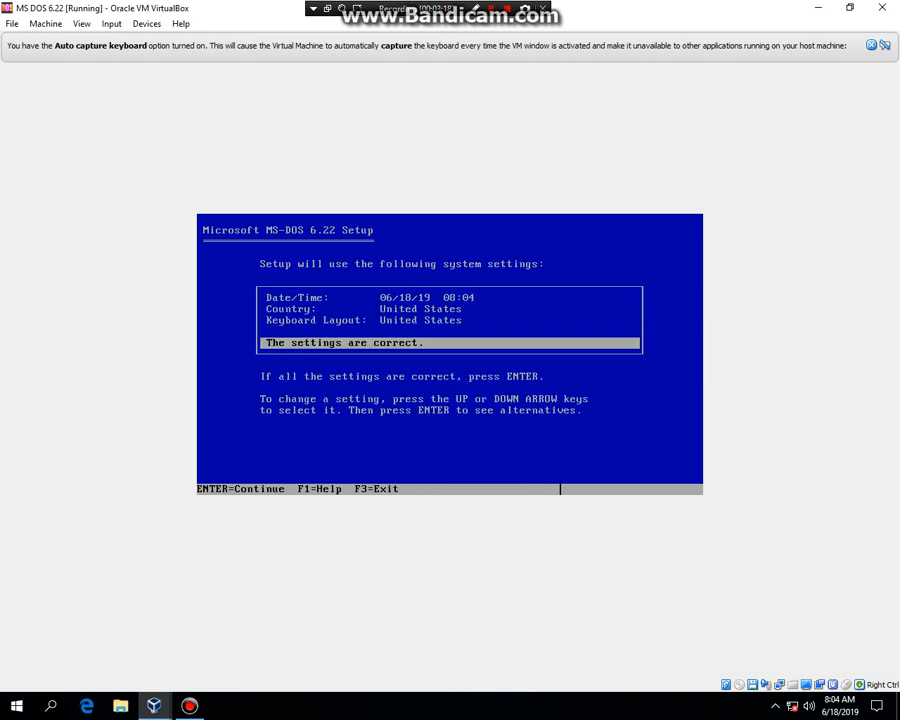
key("Return")
key("Return")
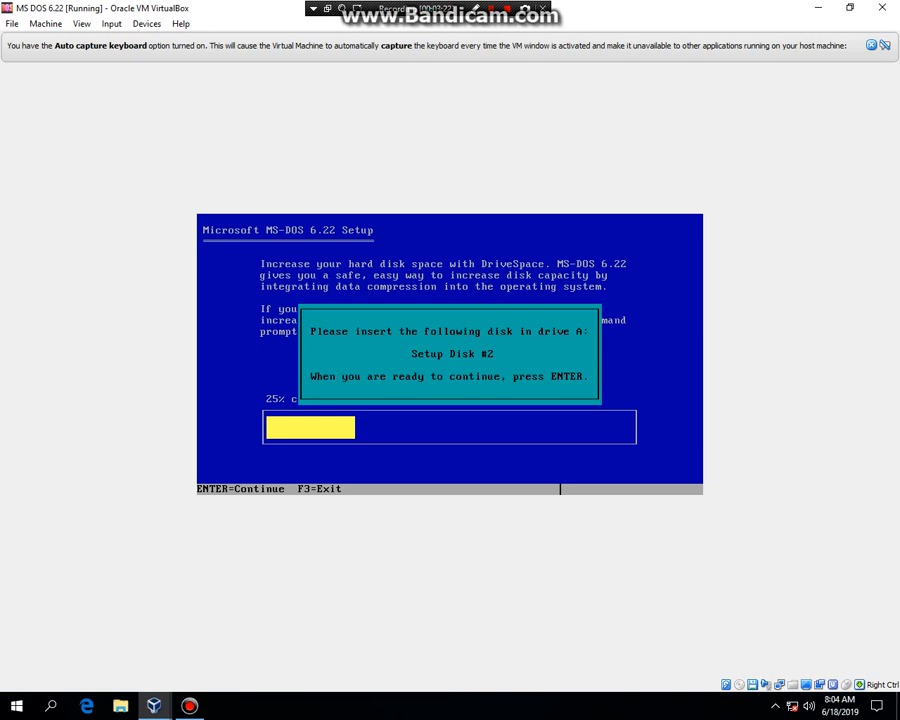
Insert the Disk 2 - 1.44mb image into the virtual floppy drive and continue Setup.
right_click(752, 685)
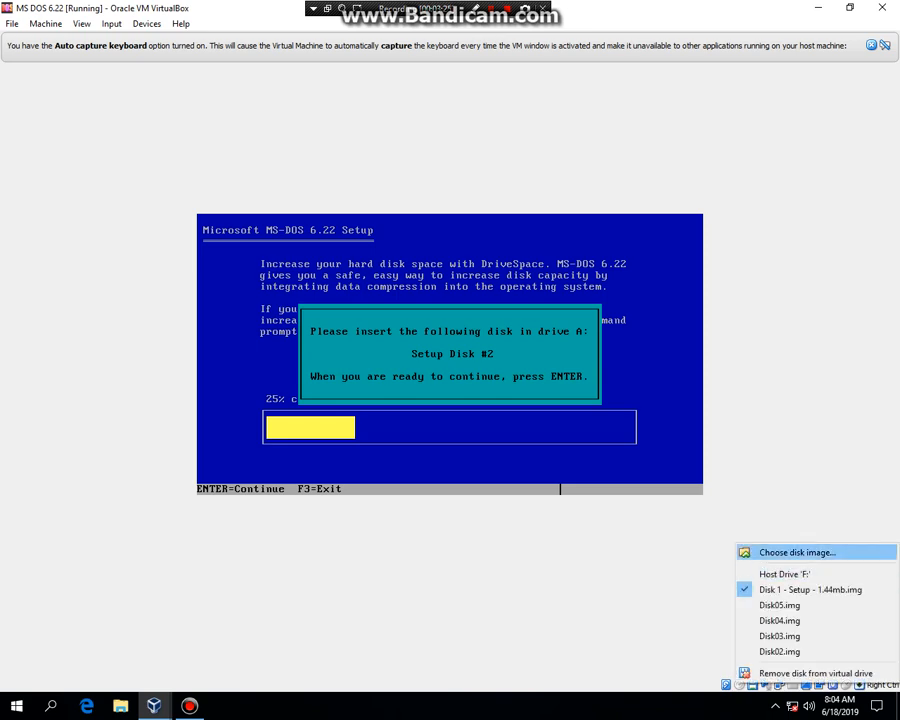
left_click(789, 547)
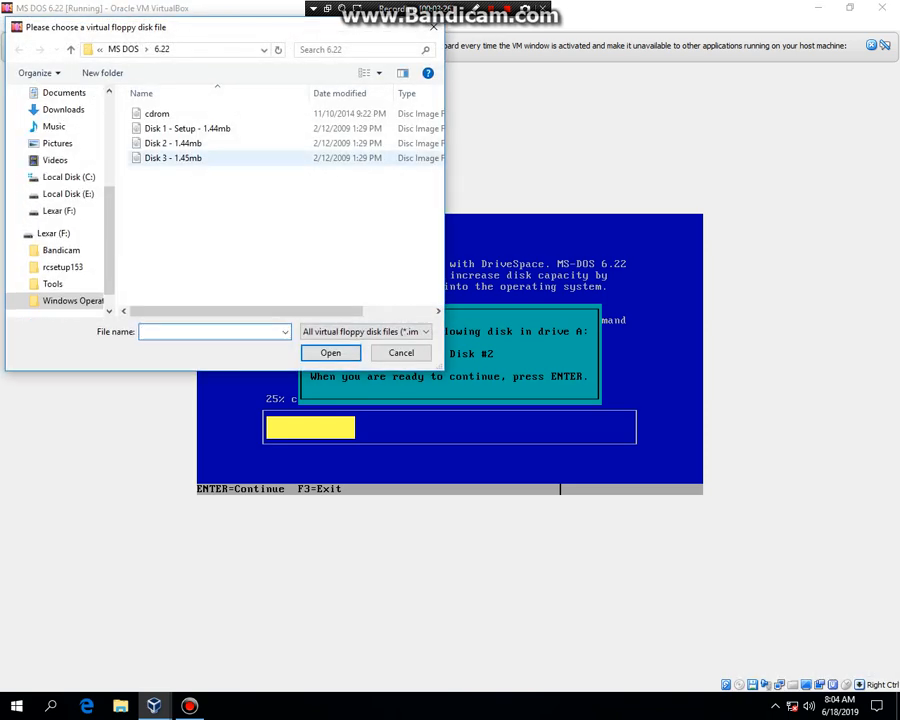
double_click(175, 144)
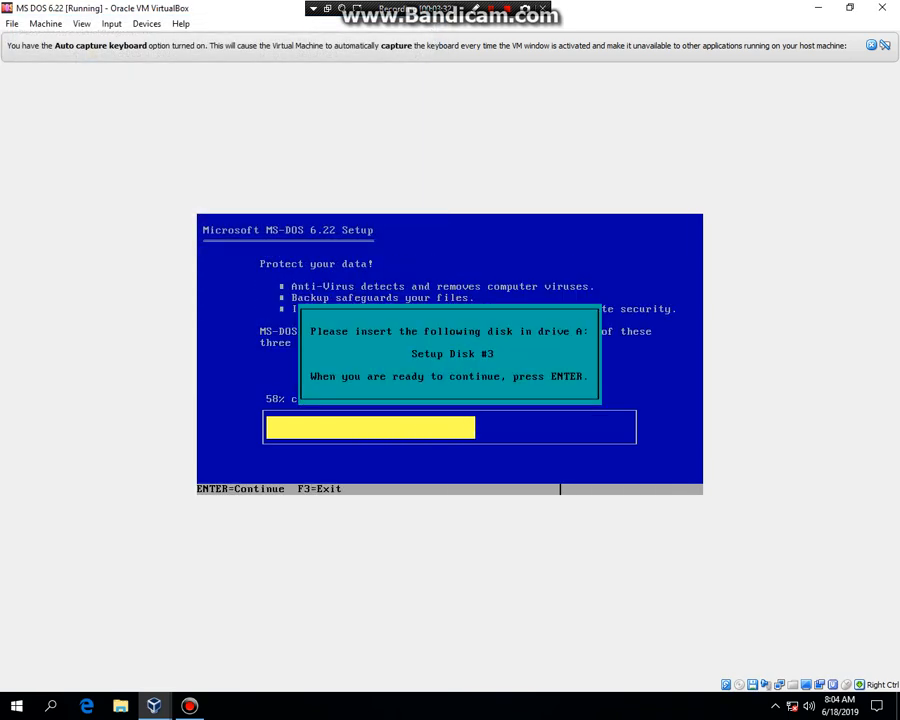
Insert the Disk 3 - 1.45mb image into the virtual floppy drive and continue Setup.
right_click(752, 684)
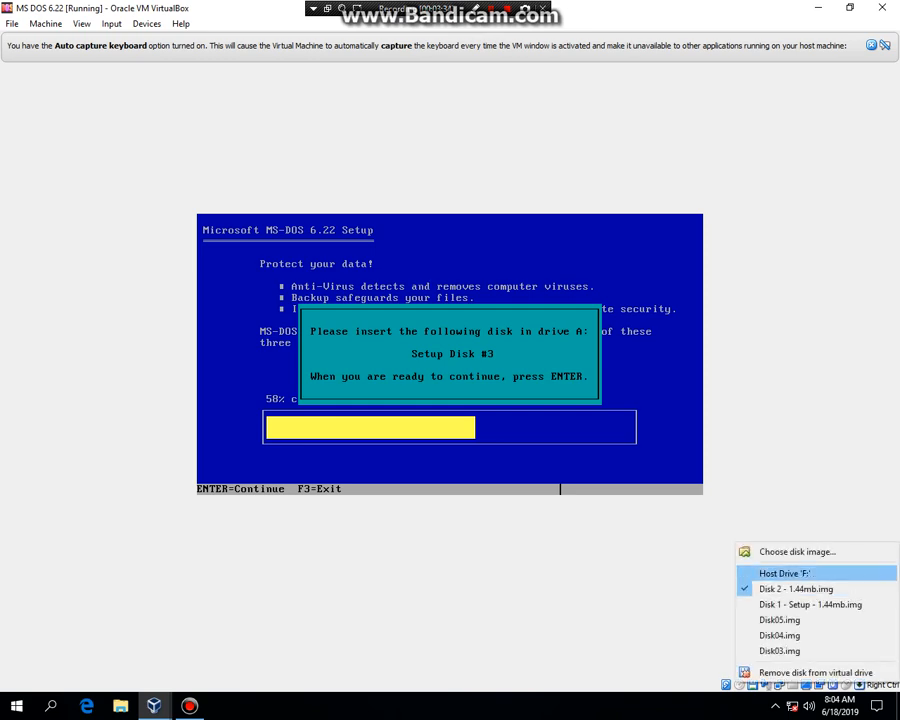
left_click(790, 549)
double_click(173, 158)
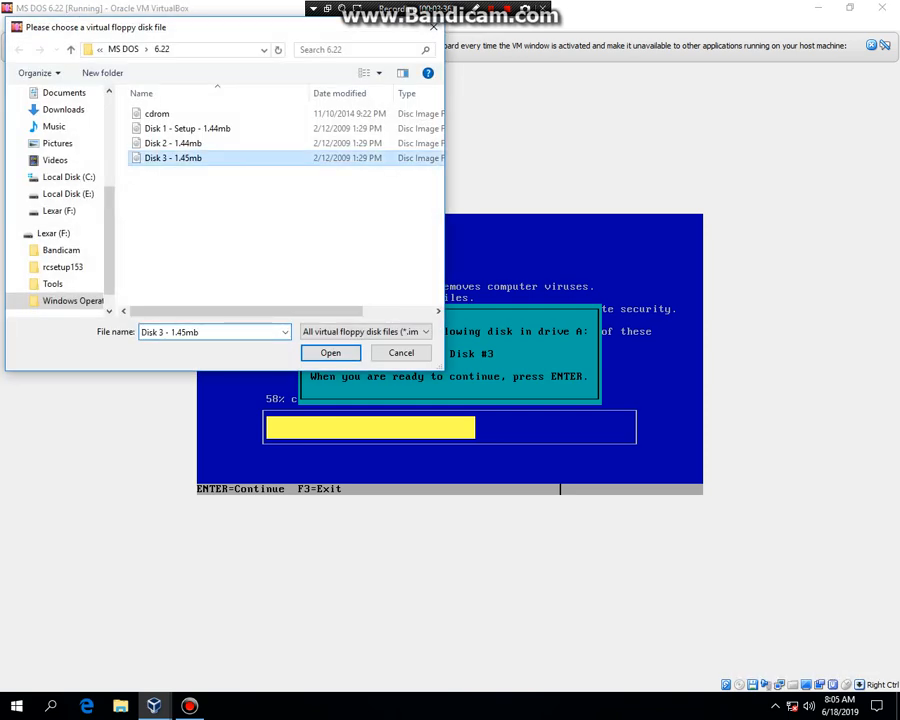
key("Return")
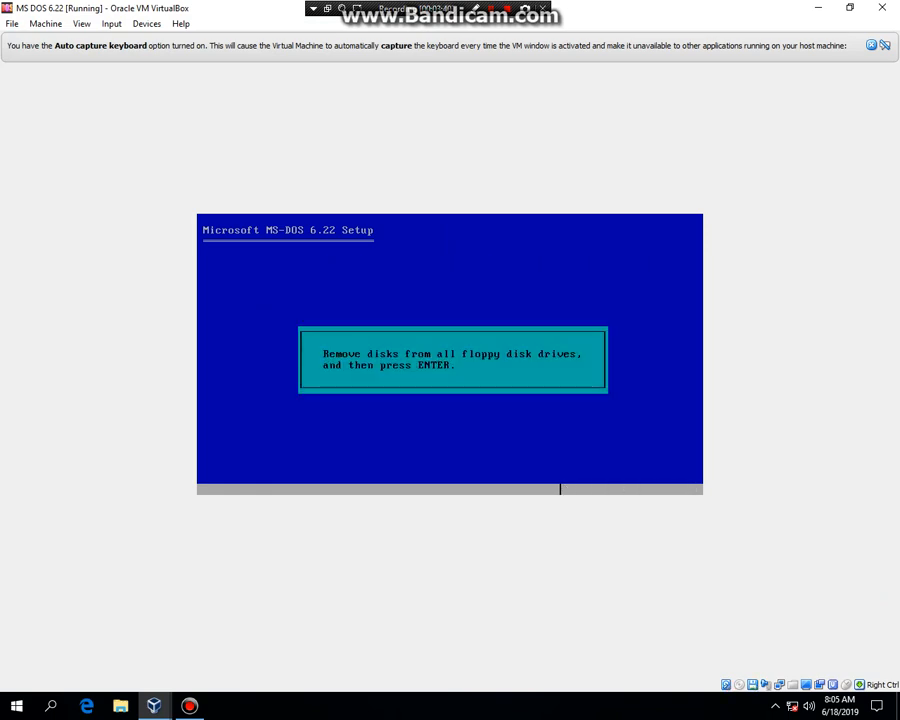
Remove the disk from the virtual floppy drive, then finish MS-DOS Setup by restarting the machine.
left_click(752, 684)
left_click(796, 676)
key("Return")
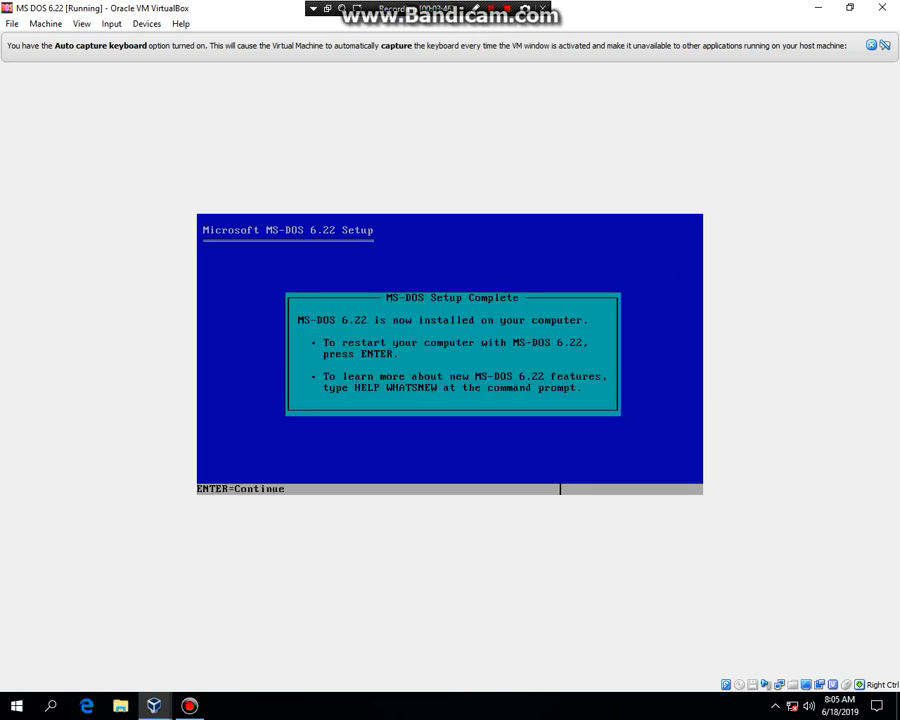
key("Return")
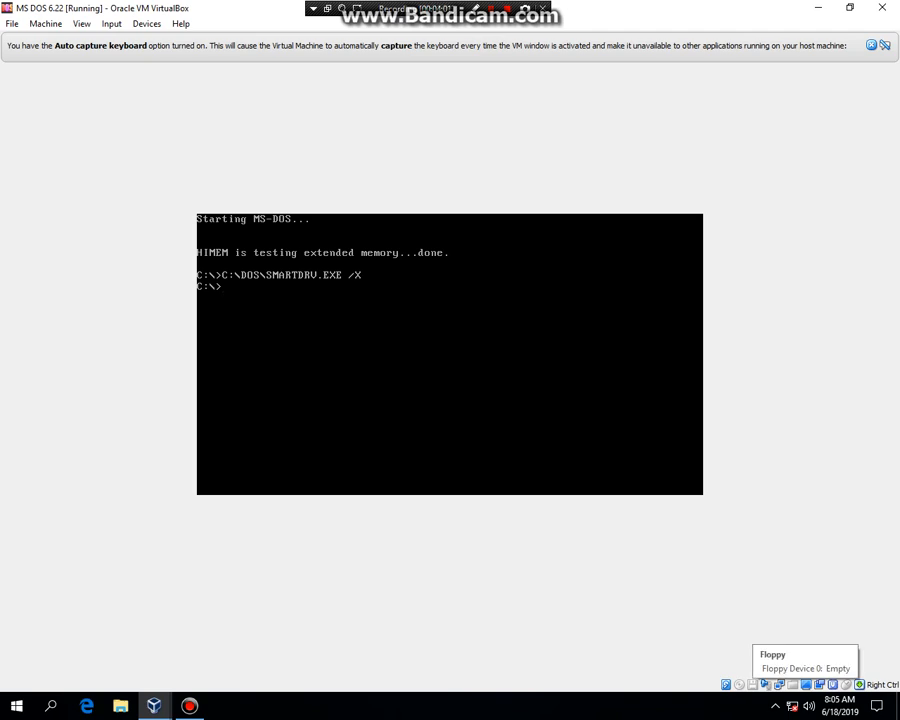
Insert the cdrom image from the 6.22 folder into the virtual floppy drive and run setup.bat from drive A: to install the CD driver.
left_click(752, 685)
left_click(790, 553)
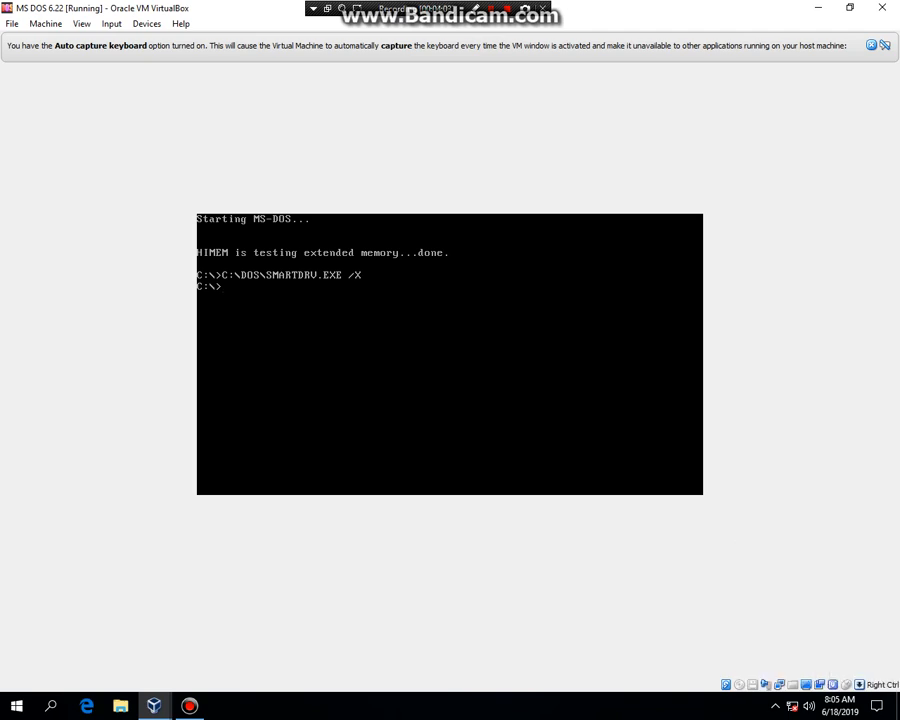
double_click(158, 114)
type("A:")
key("Return")
type("setup.bat")
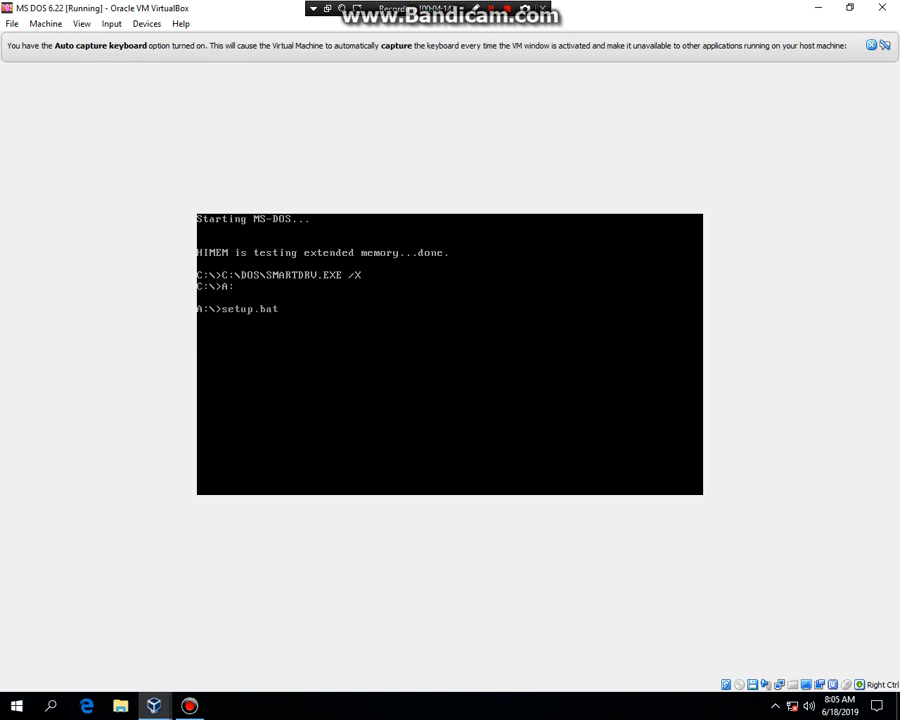
key("Return")
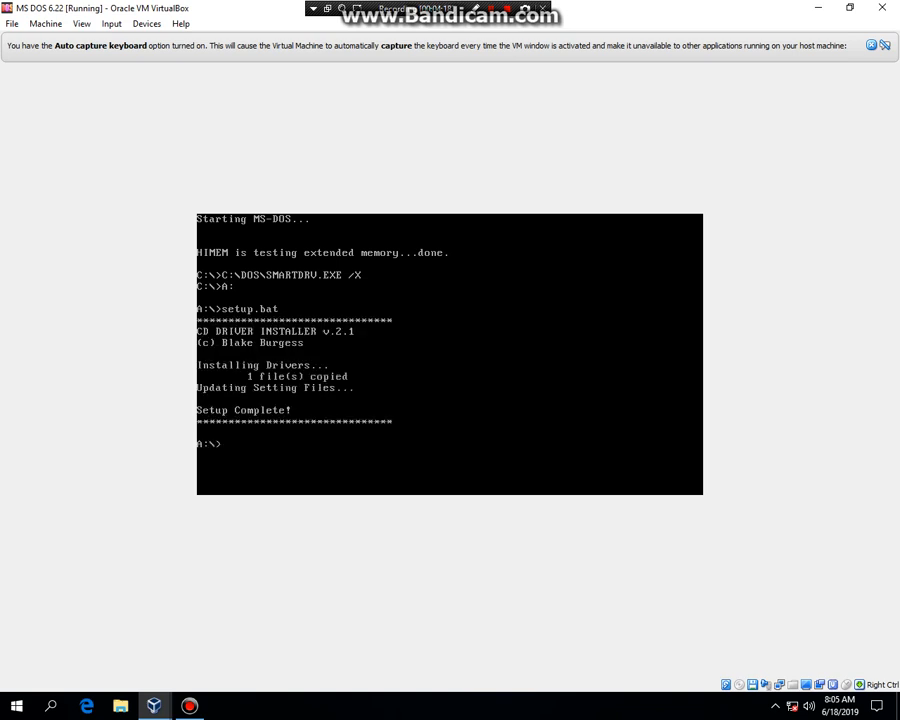
Eject cdrom.img from the virtual floppy drive and reboot the virtual machine.
left_click(740, 685)
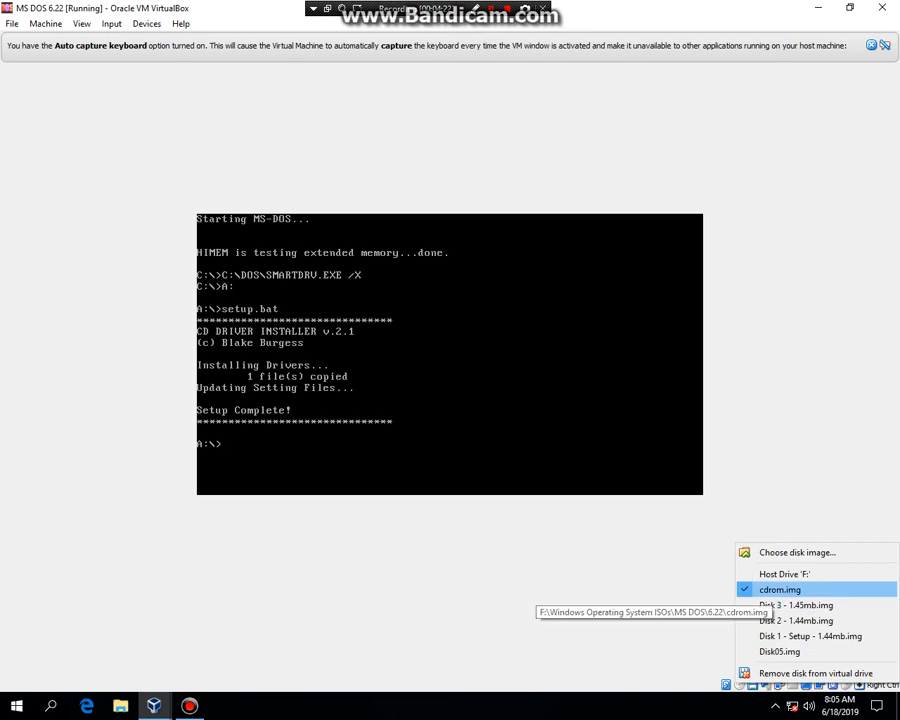
left_click(780, 590)
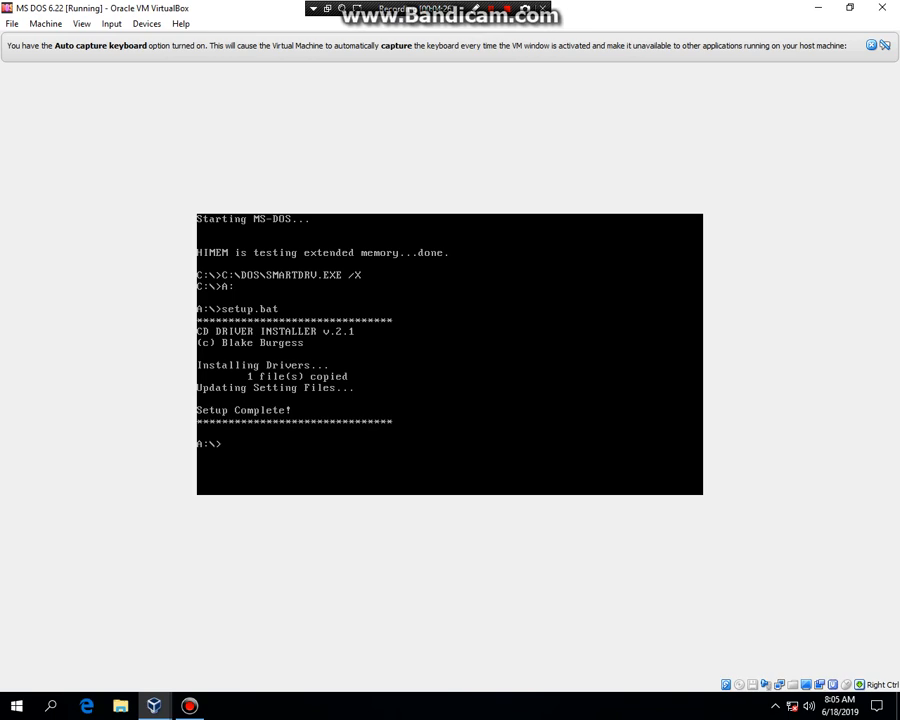
key("ctrl+alt+Delete")
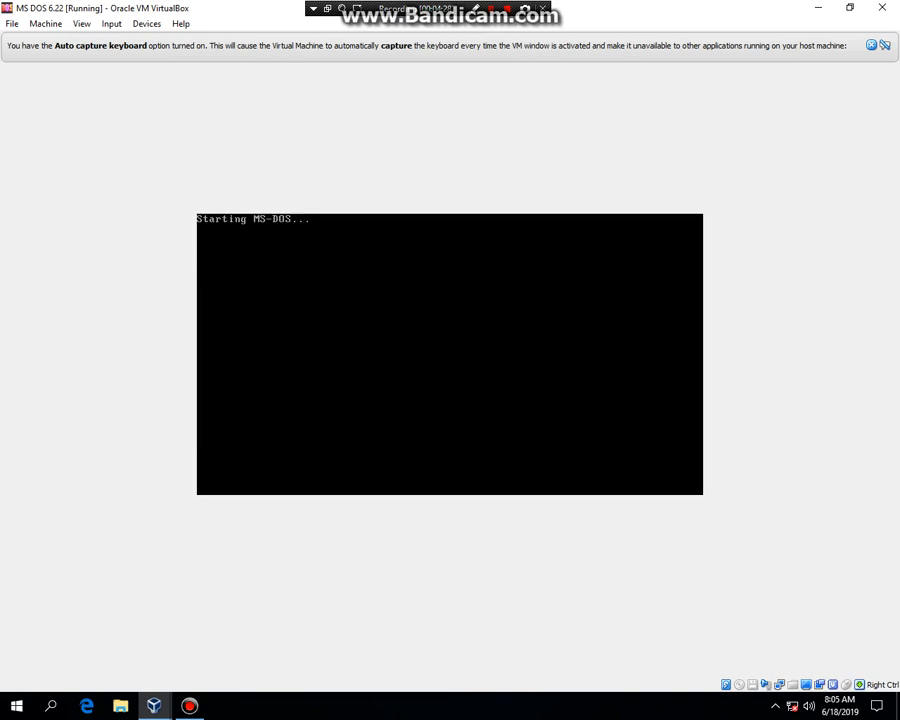